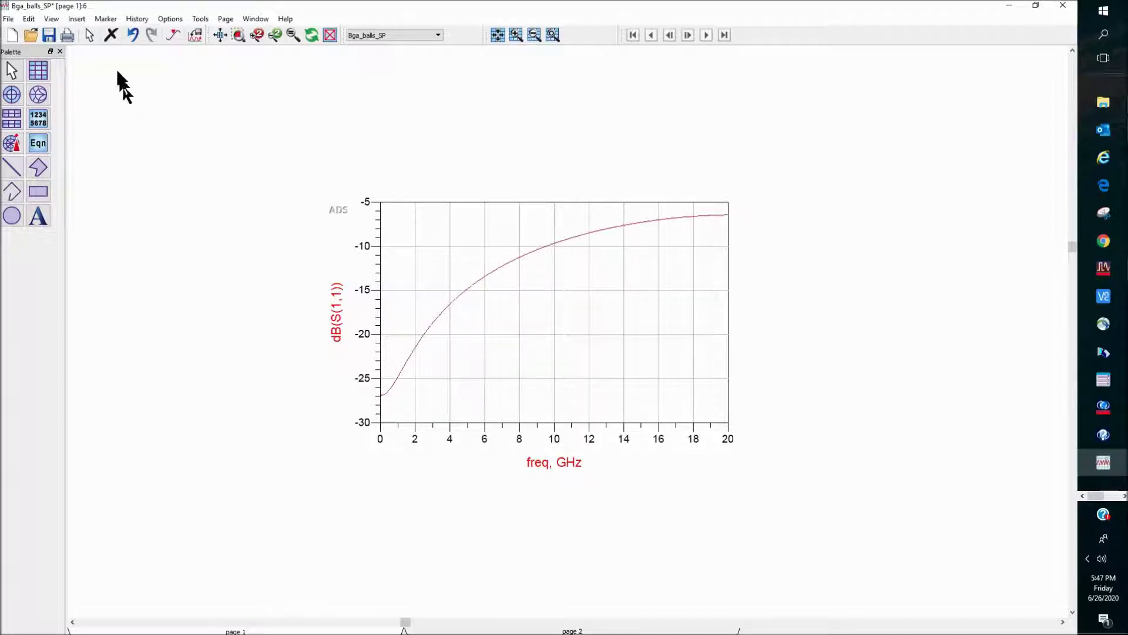
# - Place a less-than limit line at -10 dB spanning from 4 GHz to about 14 GHz
pyautogui.click(79, 19)
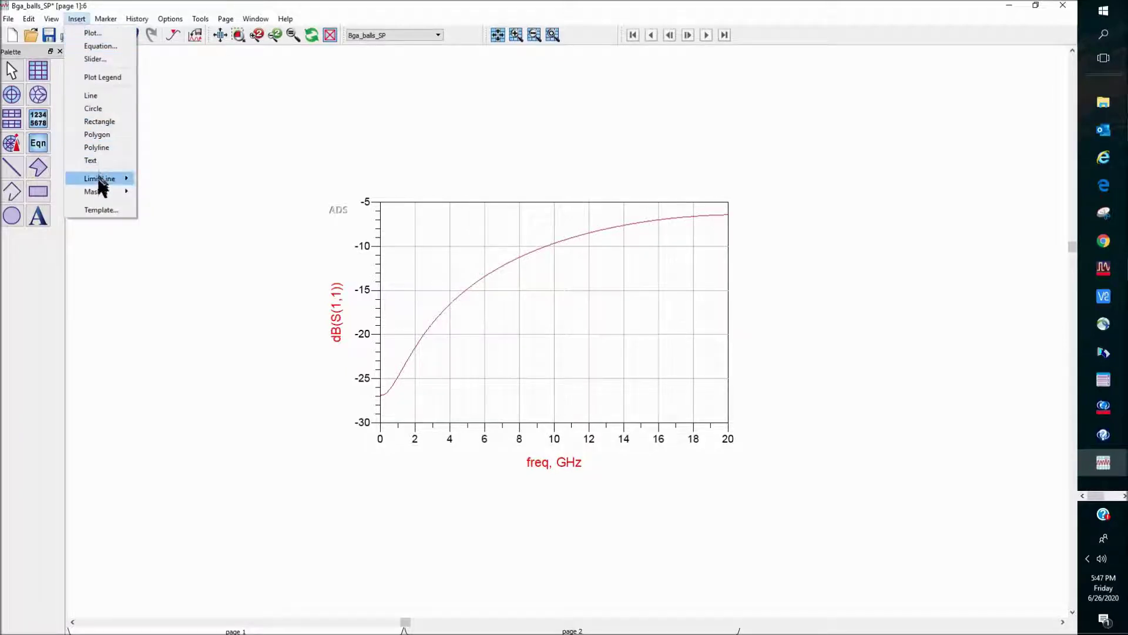
pyautogui.moveTo(97, 181)
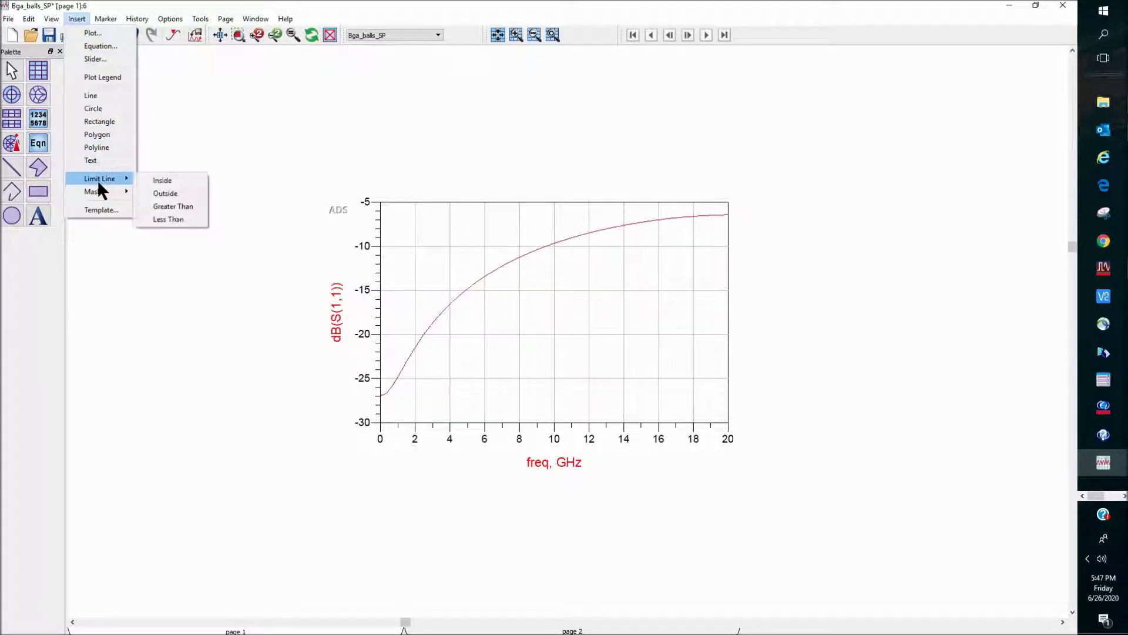
pyautogui.click(188, 218)
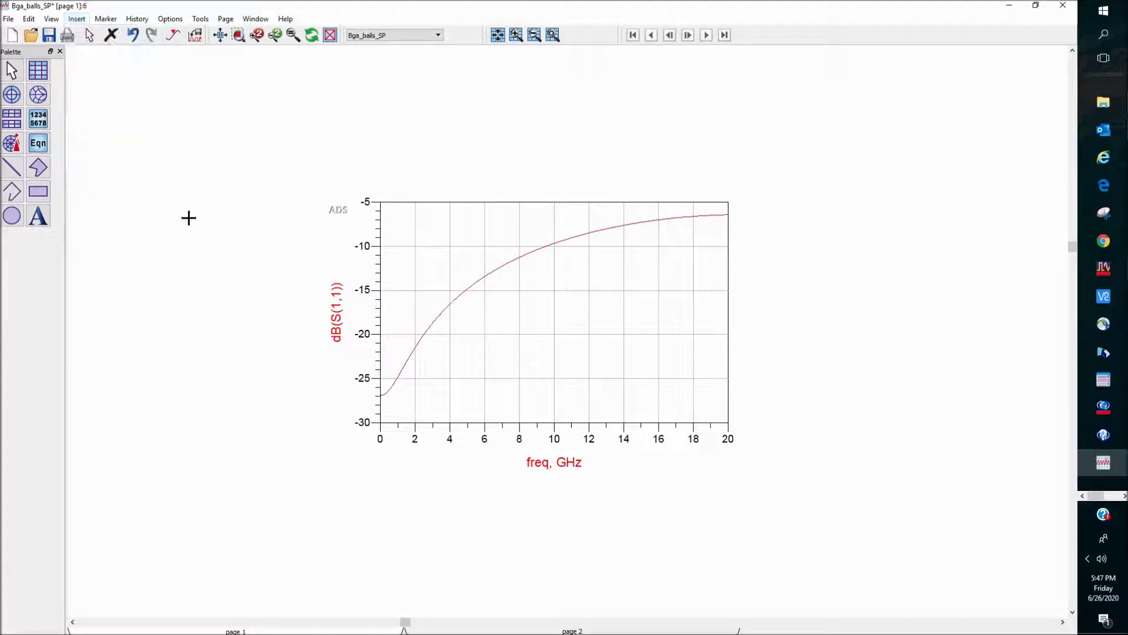
pyautogui.click(449, 247)
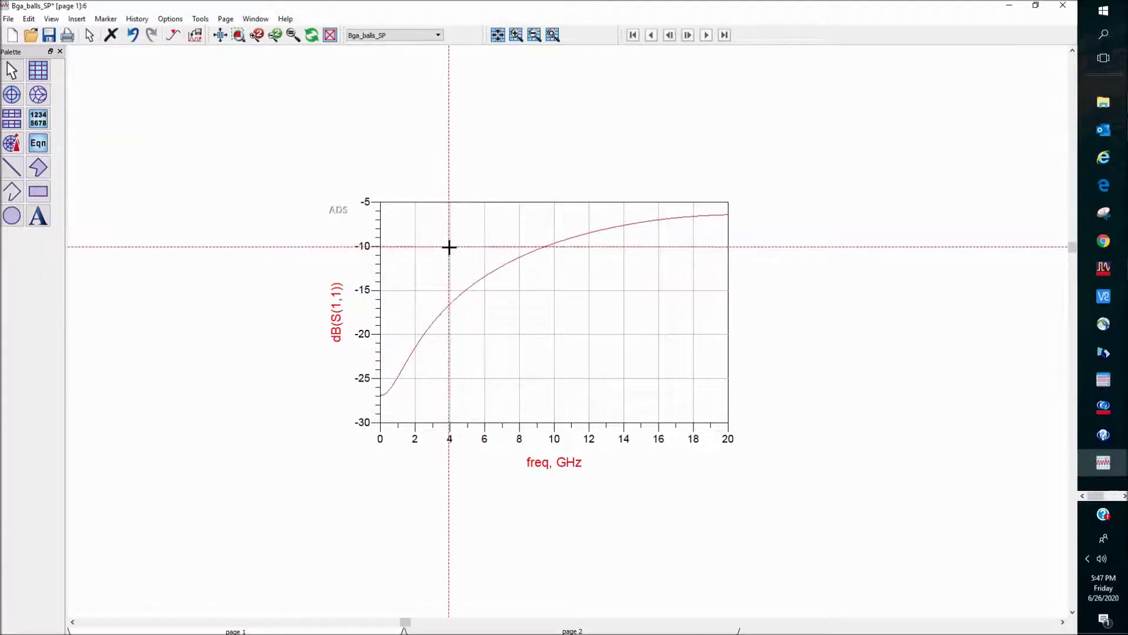
pyautogui.click(627, 248)
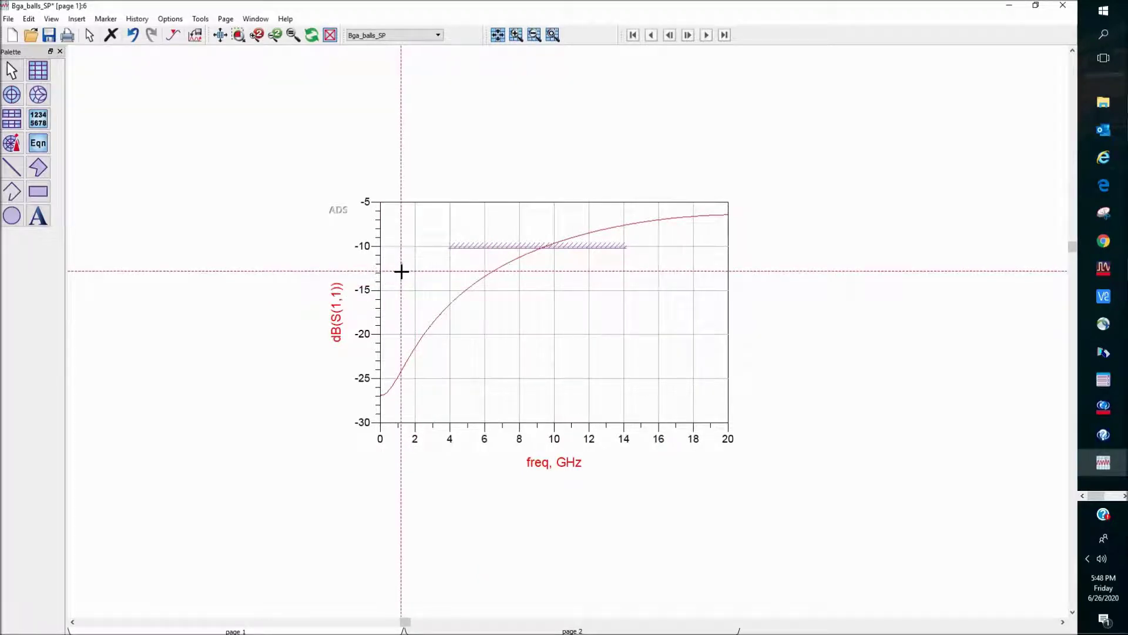
pyautogui.press('Escape')
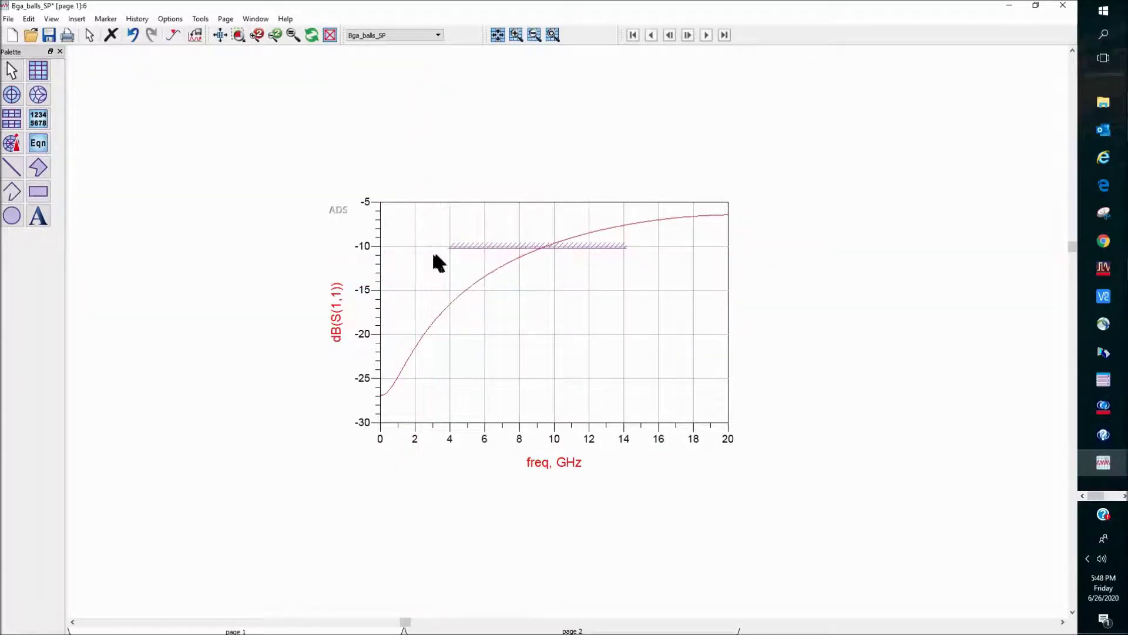
# - Make the limit line black with a thickness of 2.1 points
pyautogui.doubleClick(617, 246)
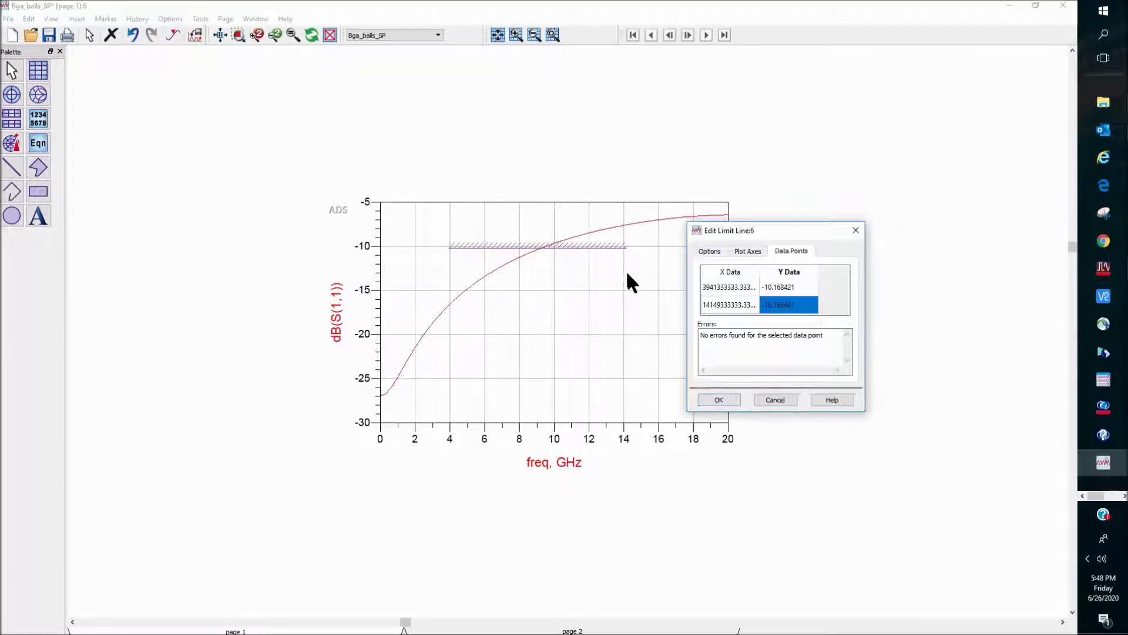
pyautogui.click(705, 252)
pyautogui.moveTo(772, 320); pyautogui.dragTo(784, 321)
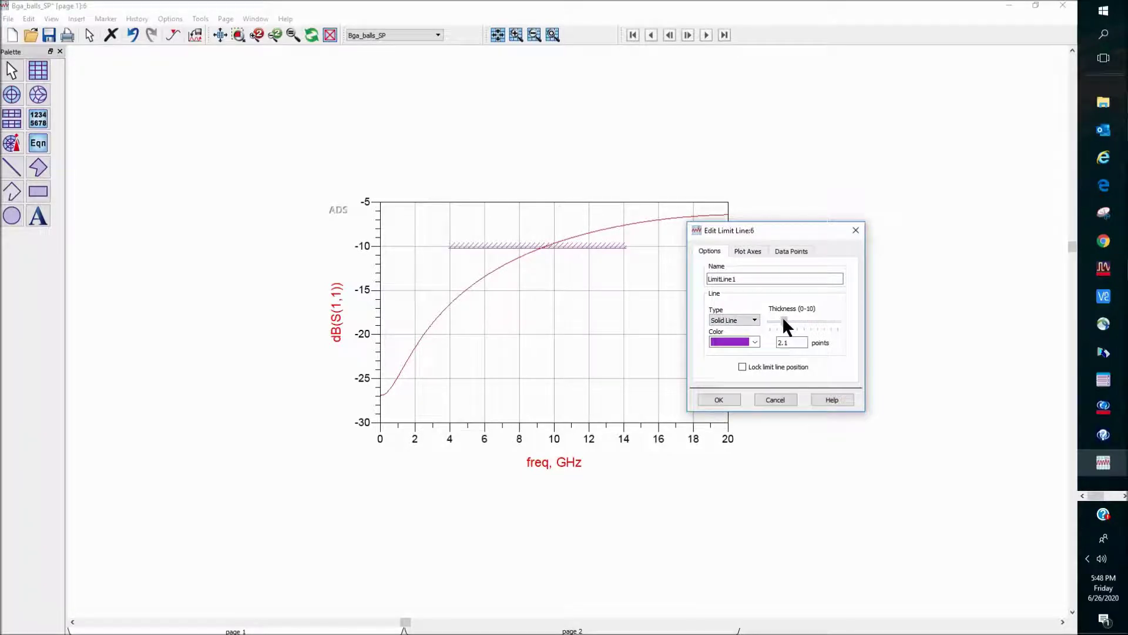
pyautogui.click(754, 342)
pyautogui.click(715, 355)
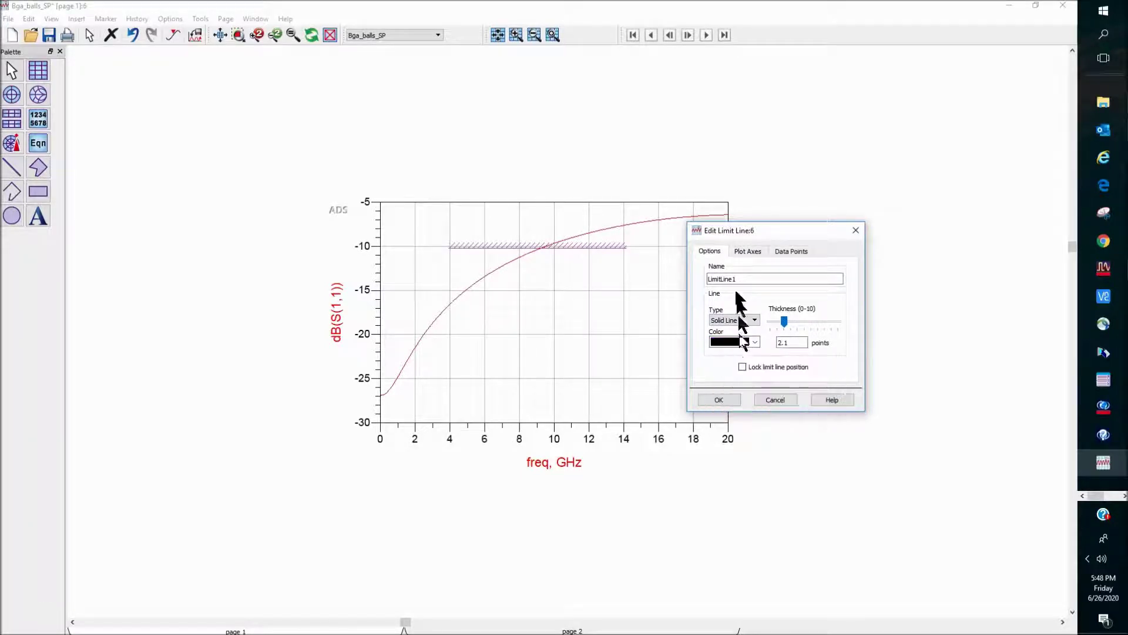
# - Keep the limit line on the main Y axis and bring up its data points
pyautogui.click(747, 252)
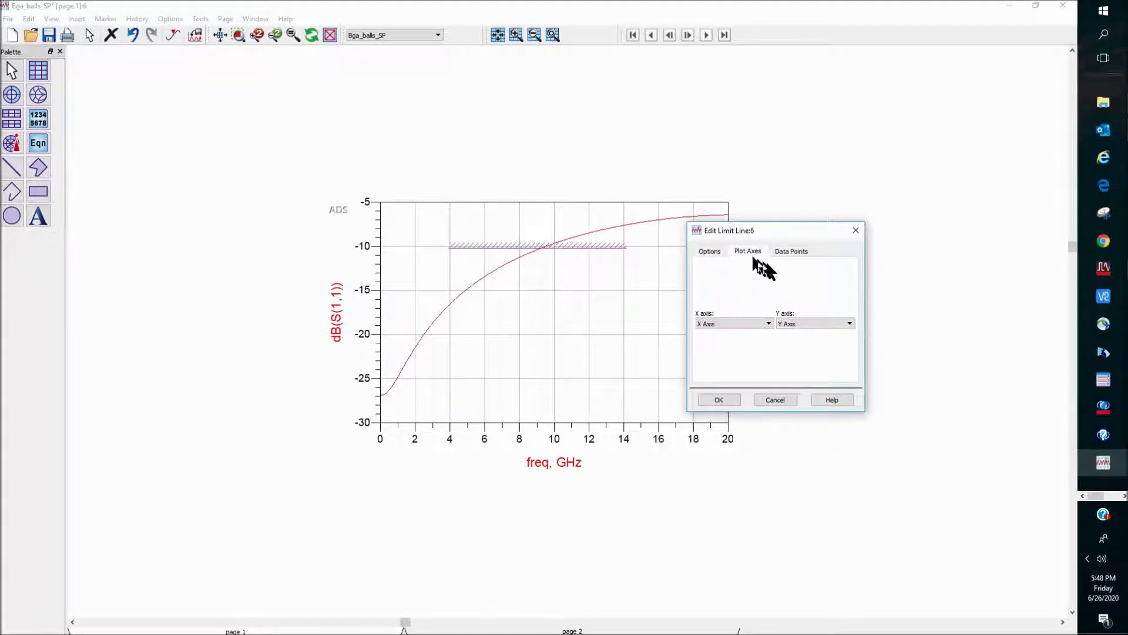
pyautogui.click(827, 322)
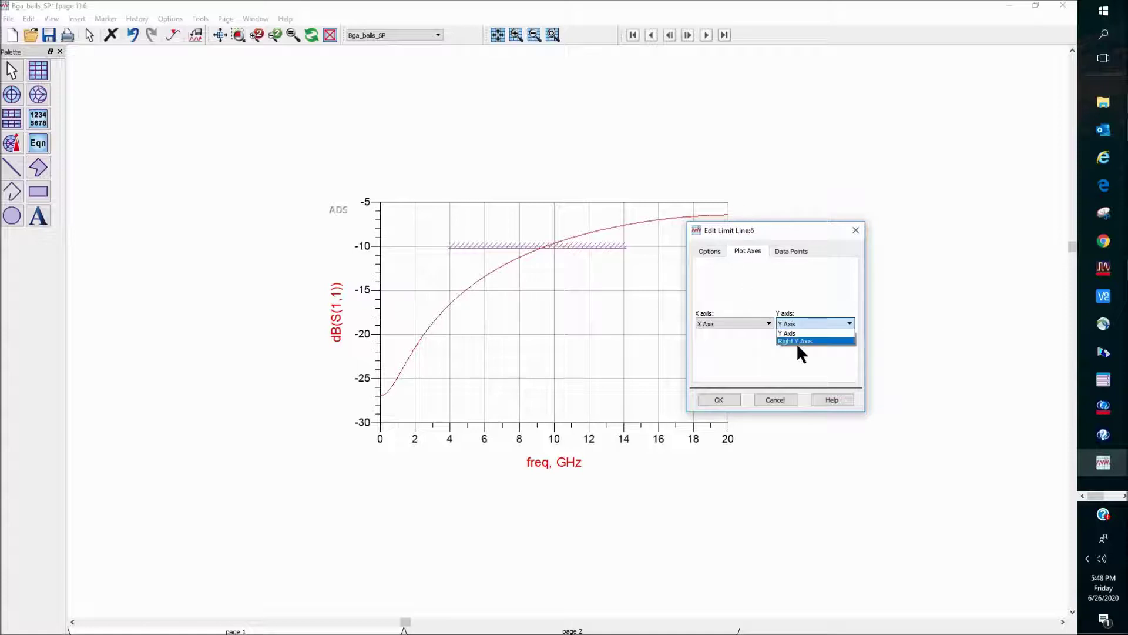
pyautogui.click(748, 299)
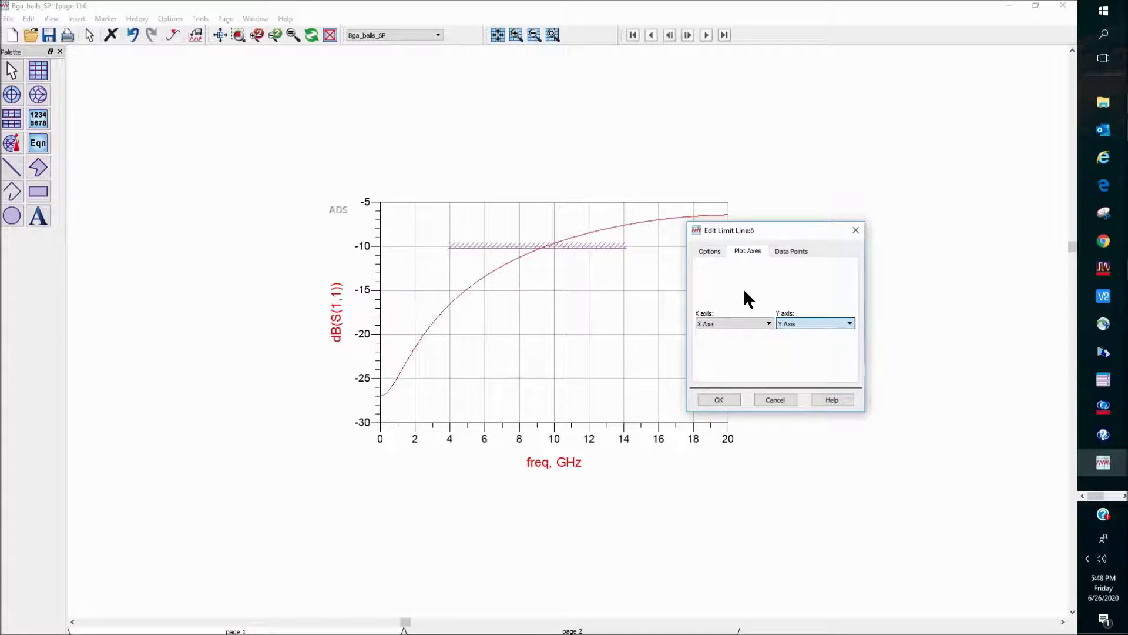
pyautogui.click(791, 251)
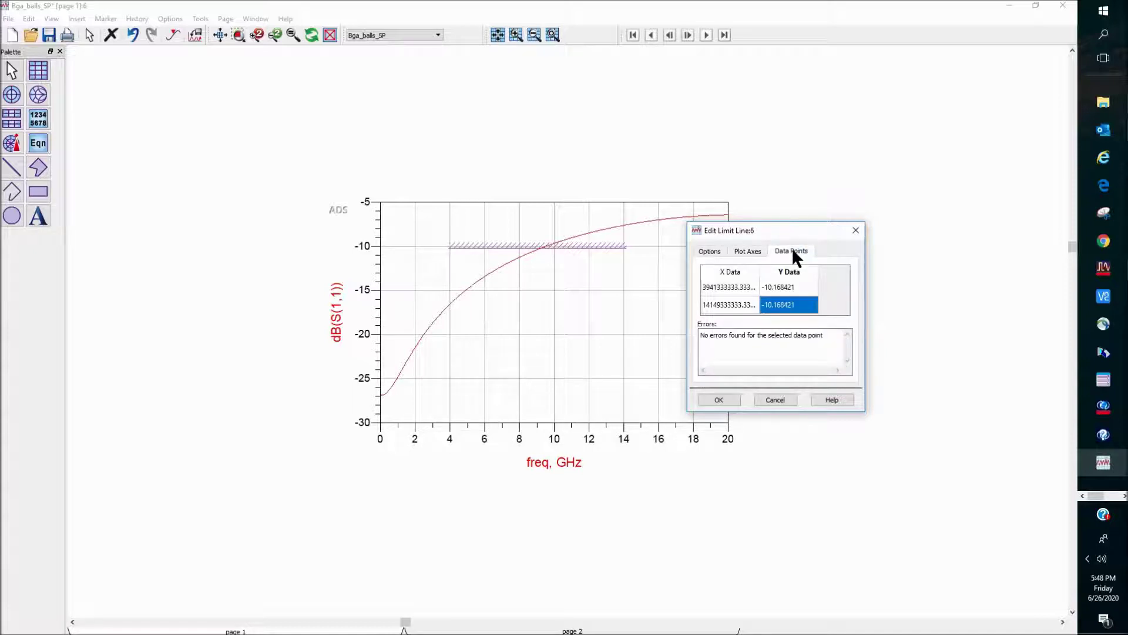
# - Set the limit line's points to 4e9 and 13e9 Hz at -12 dB and apply
pyautogui.click(732, 288)
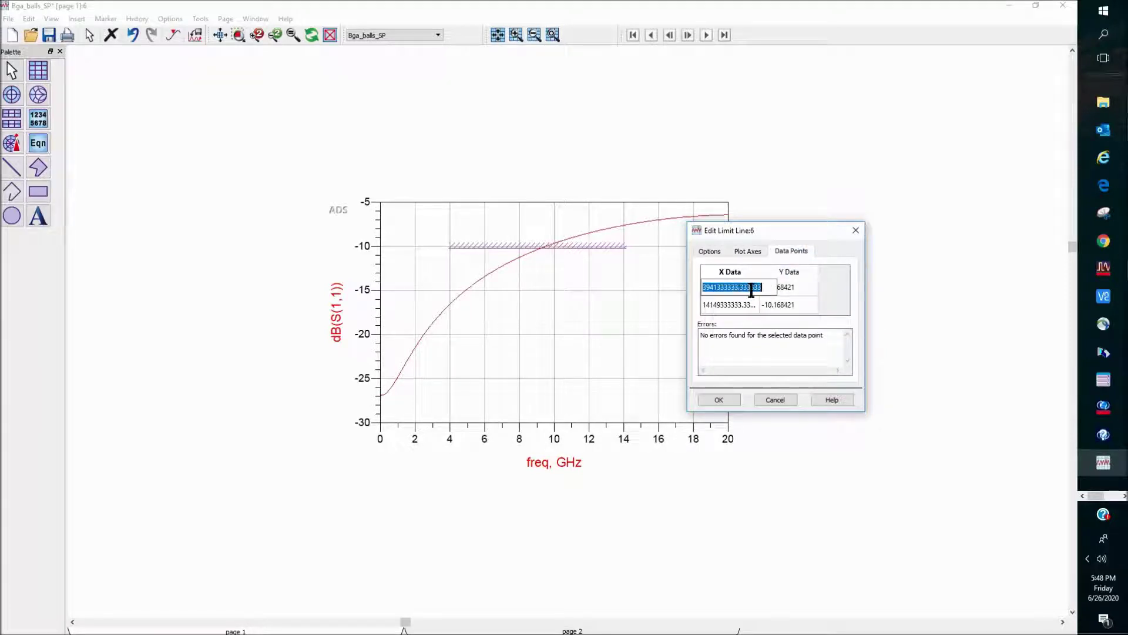
pyautogui.write('4e9')
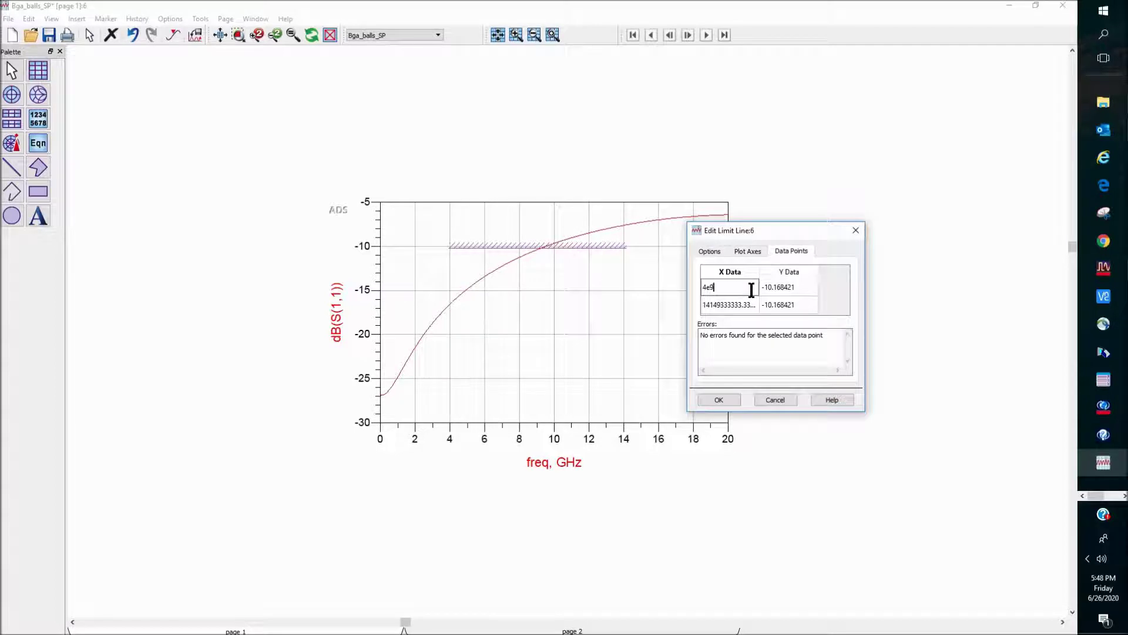
pyautogui.press('Tab')
pyautogui.press('Tab')
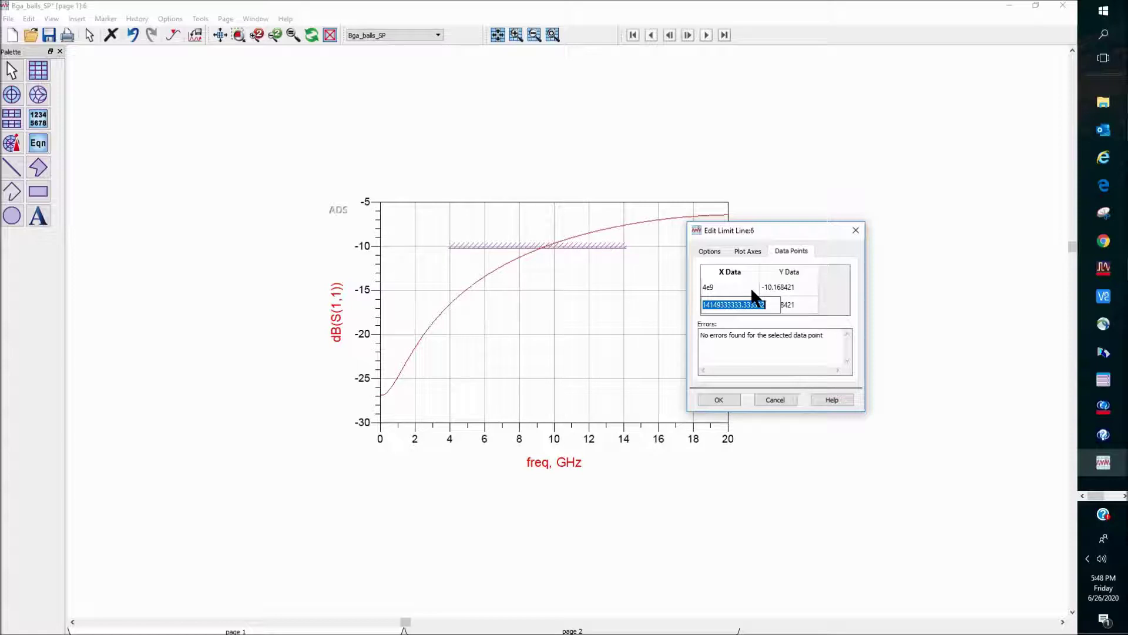
pyautogui.write('13e9')
pyautogui.click(772, 304)
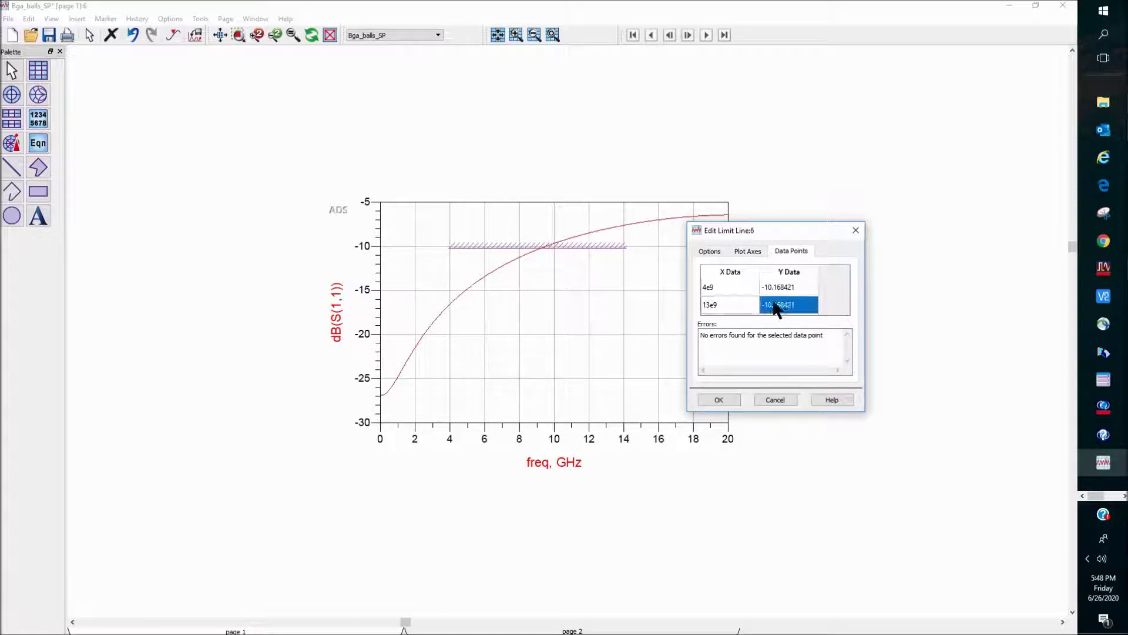
pyautogui.write('-12')
pyautogui.click(722, 399)
pyautogui.click(611, 370)
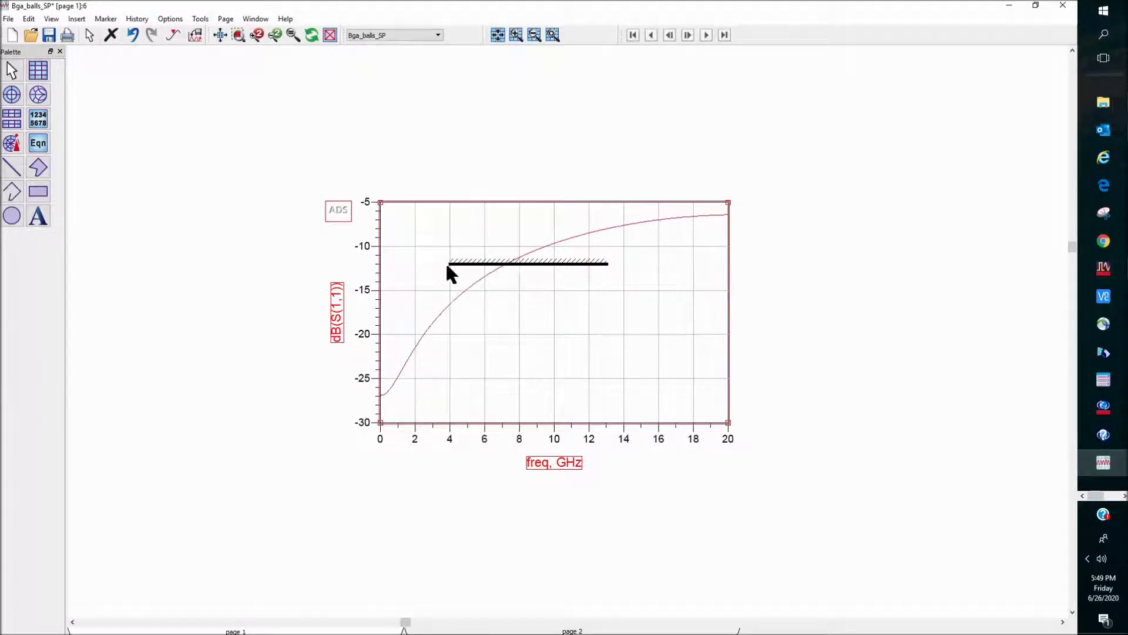
# - Replace the limit line's -12 dB Y data with the variable Y_value
pyautogui.click(482, 156)
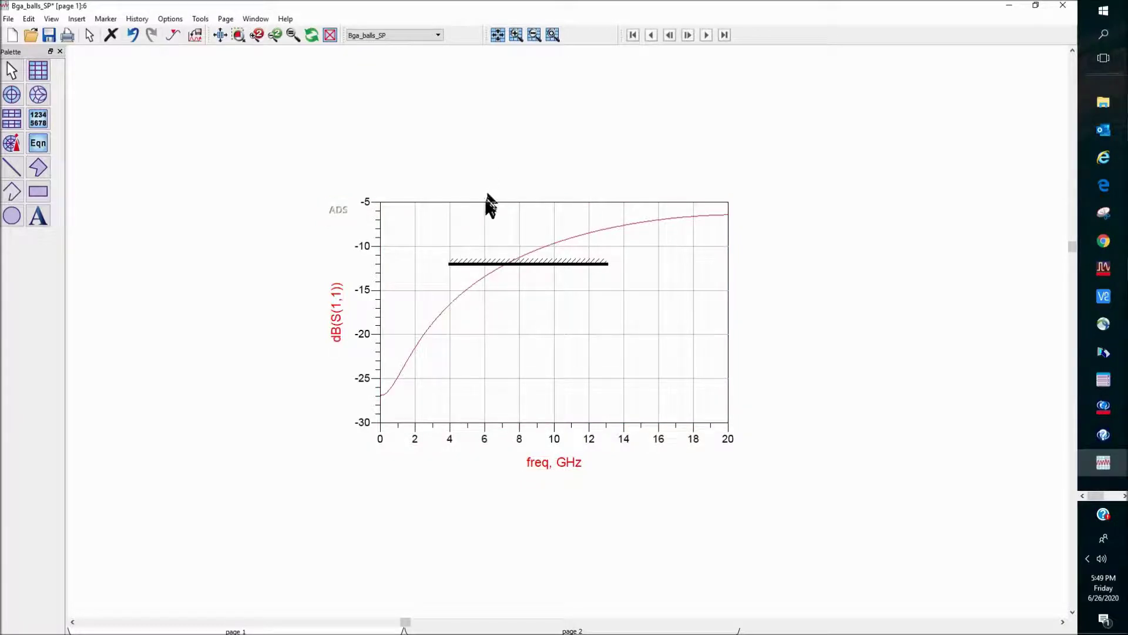
pyautogui.doubleClick(582, 265)
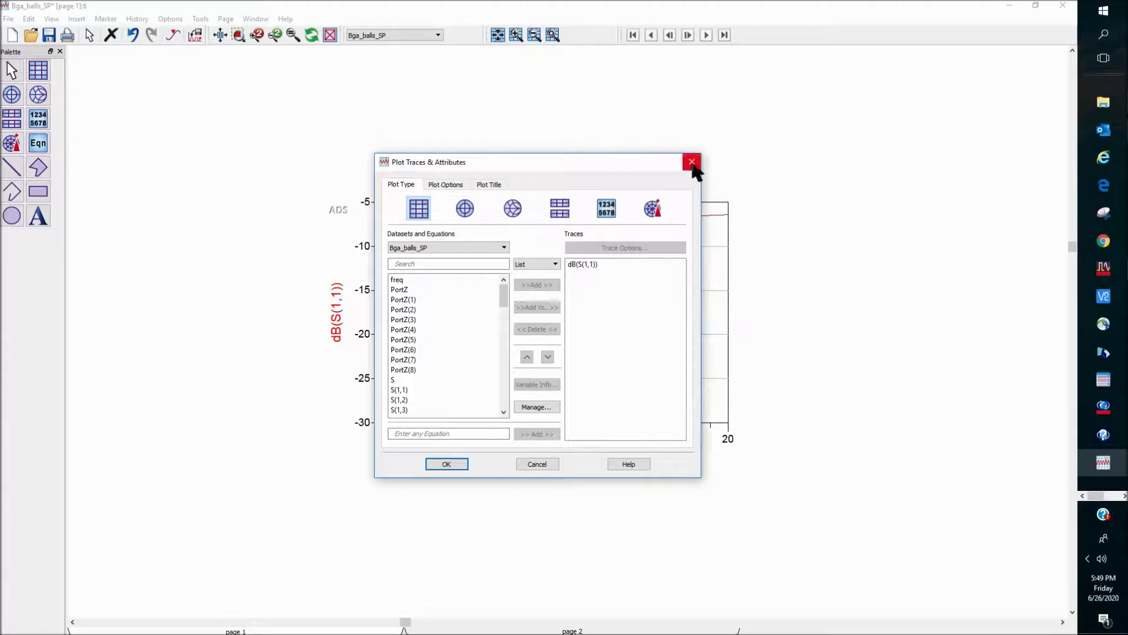
pyautogui.click(692, 164)
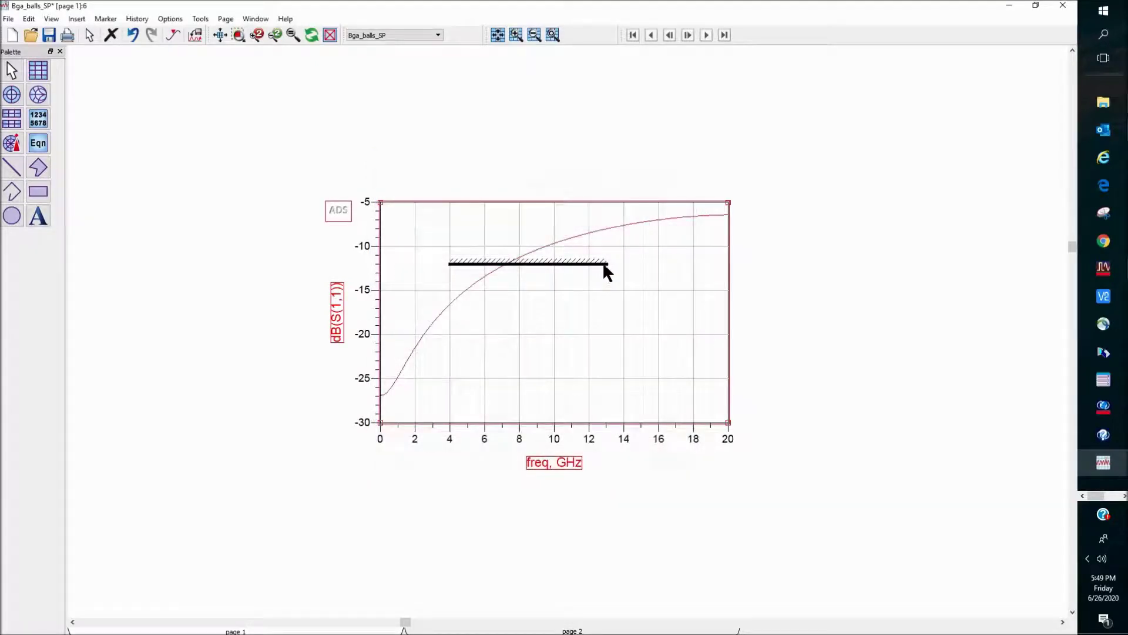
pyautogui.doubleClick(601, 263)
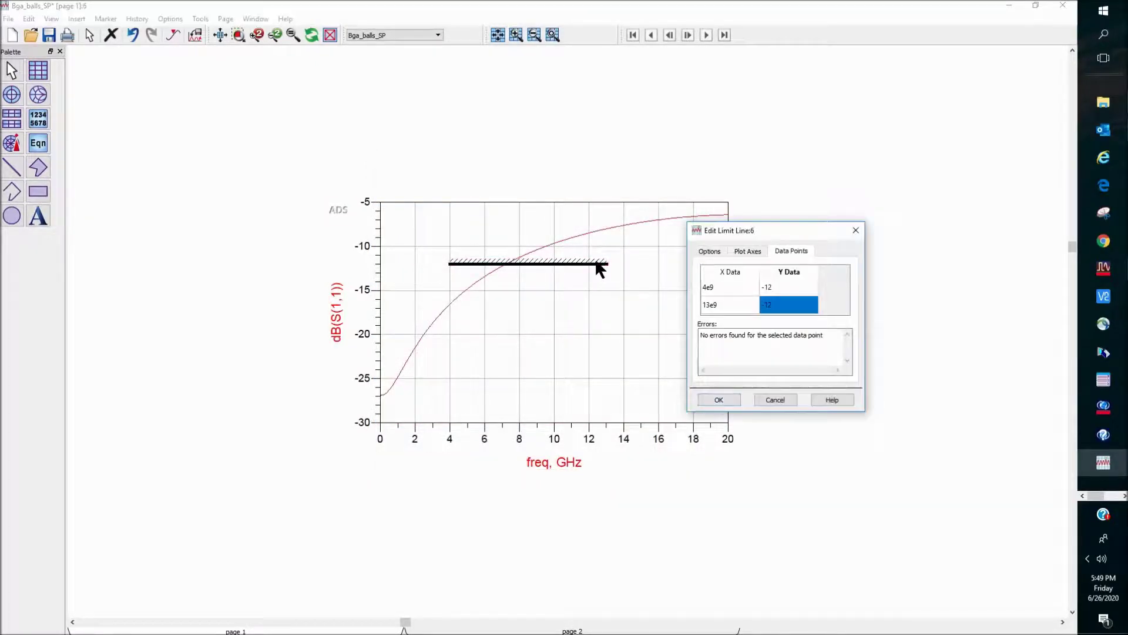
pyautogui.click(788, 304)
pyautogui.write('Y-val')
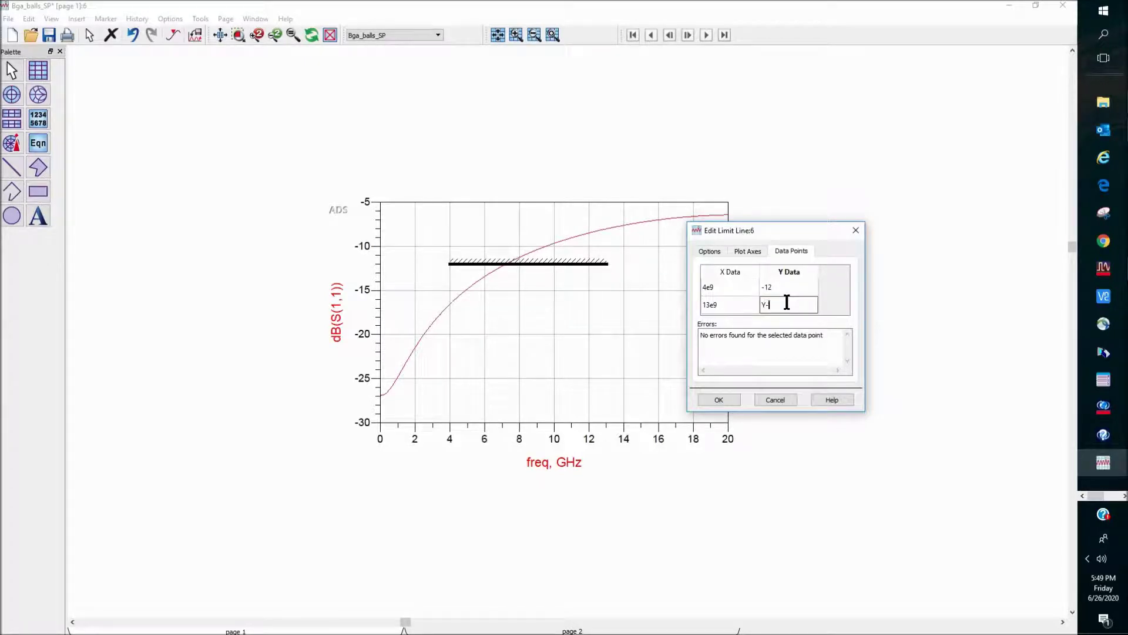
pyautogui.press('BackSpace')
pyautogui.press('BackSpace')
pyautogui.press('BackSpace')
pyautogui.press('BackSpace')
pyautogui.write('_value')
pyautogui.click(718, 400)
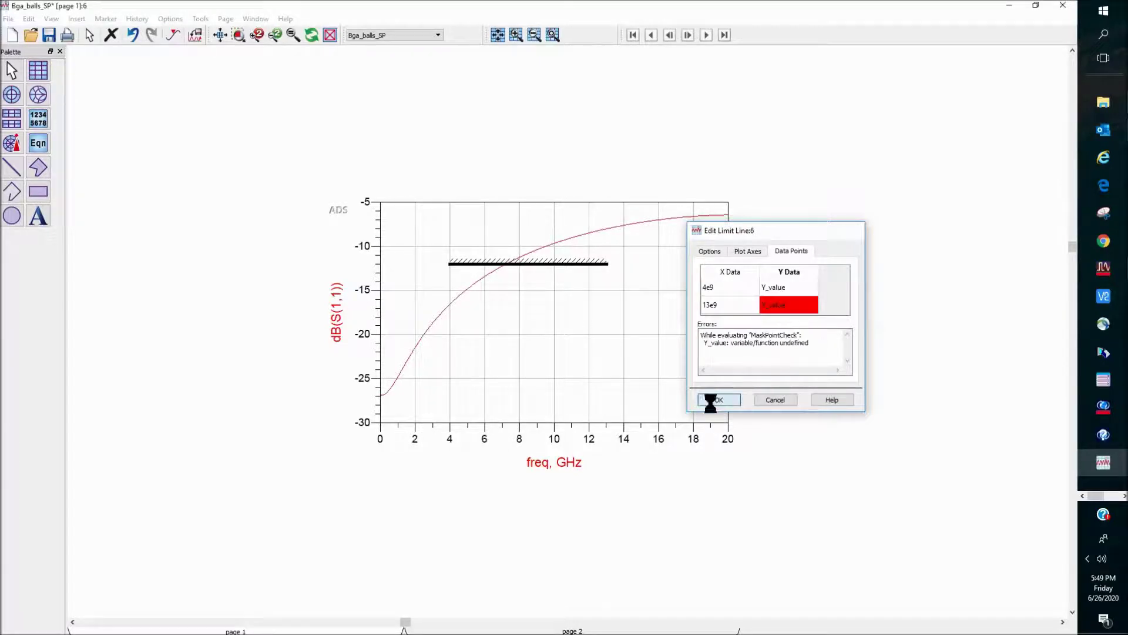
# - Add the equation Y_value=-10 above the plot, then go to page 2
pyautogui.click(38, 143)
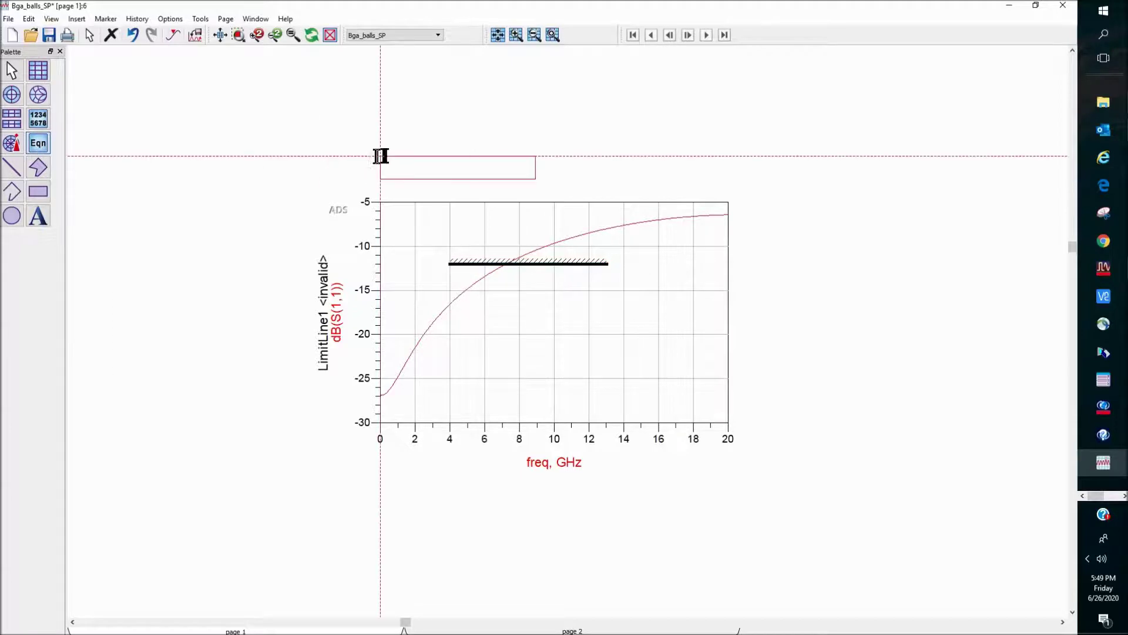
pyautogui.click(371, 148)
pyautogui.write('Y')
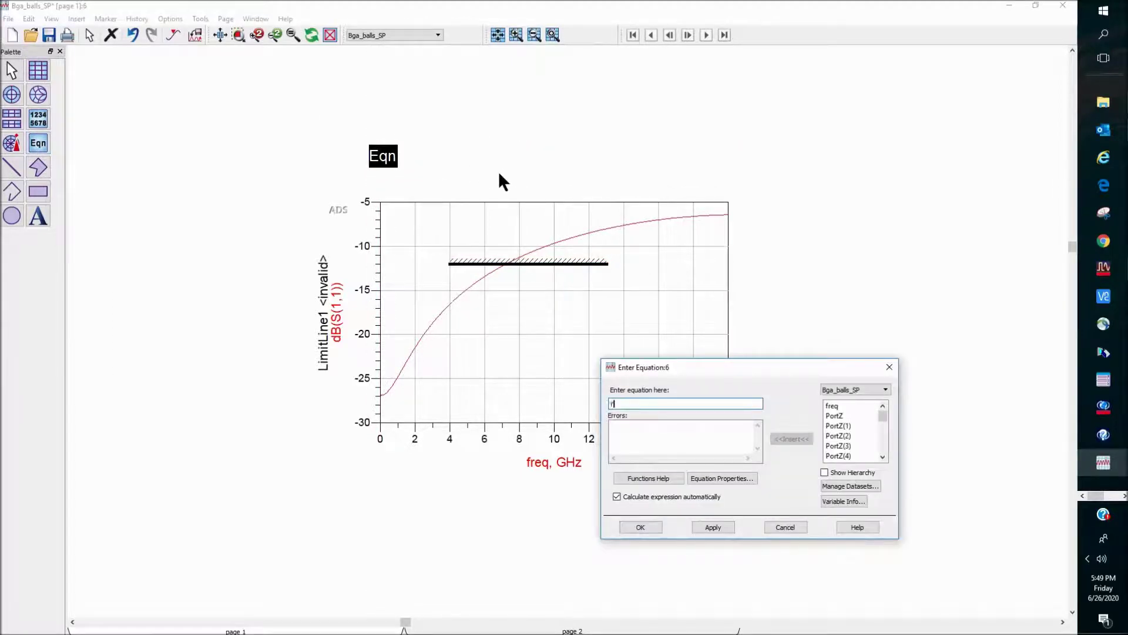
pyautogui.write('_value =-10')
pyautogui.click(646, 527)
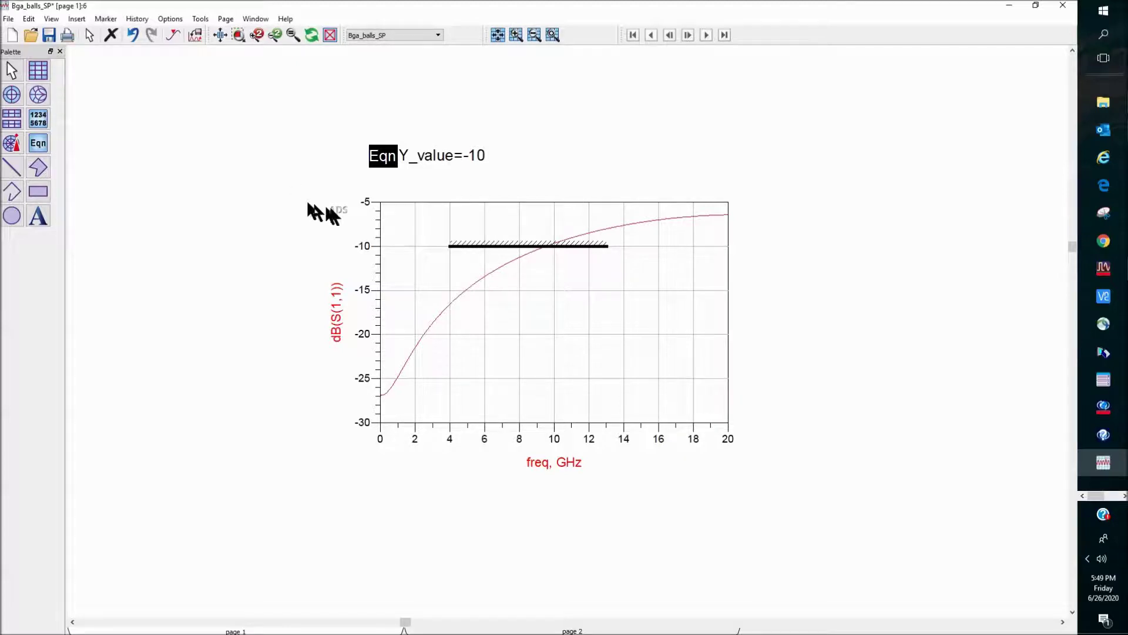
pyautogui.moveTo(543, 247)
pyautogui.click(602, 630)
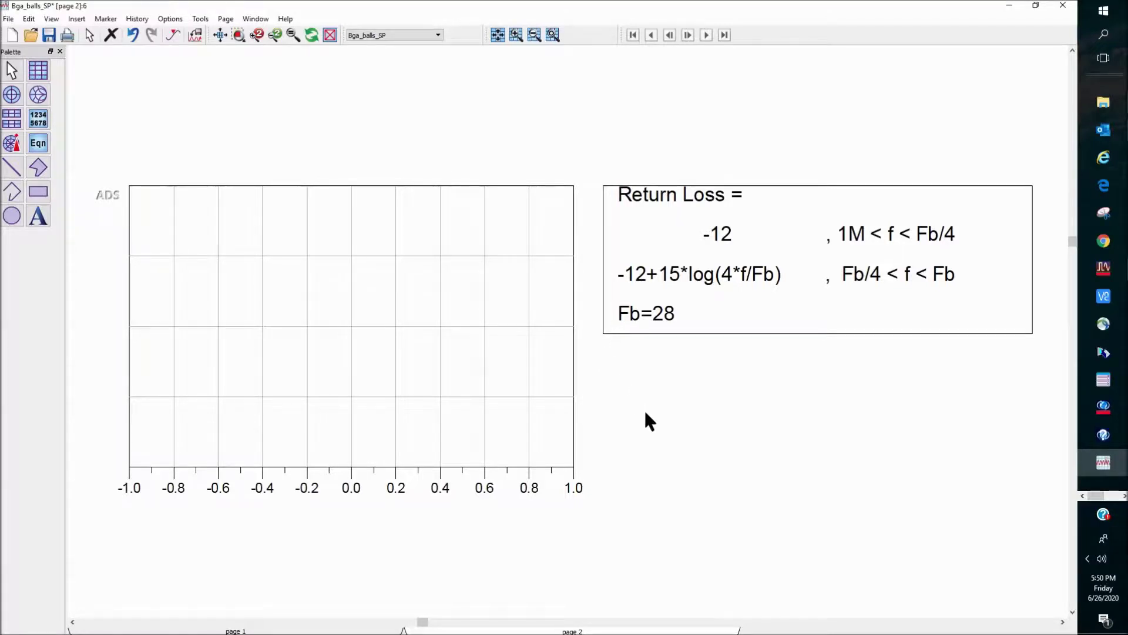
# - Scroll down page 2 to the equations below Fb and RL_SPEC
pyautogui.scroll(-1, 623, 411)
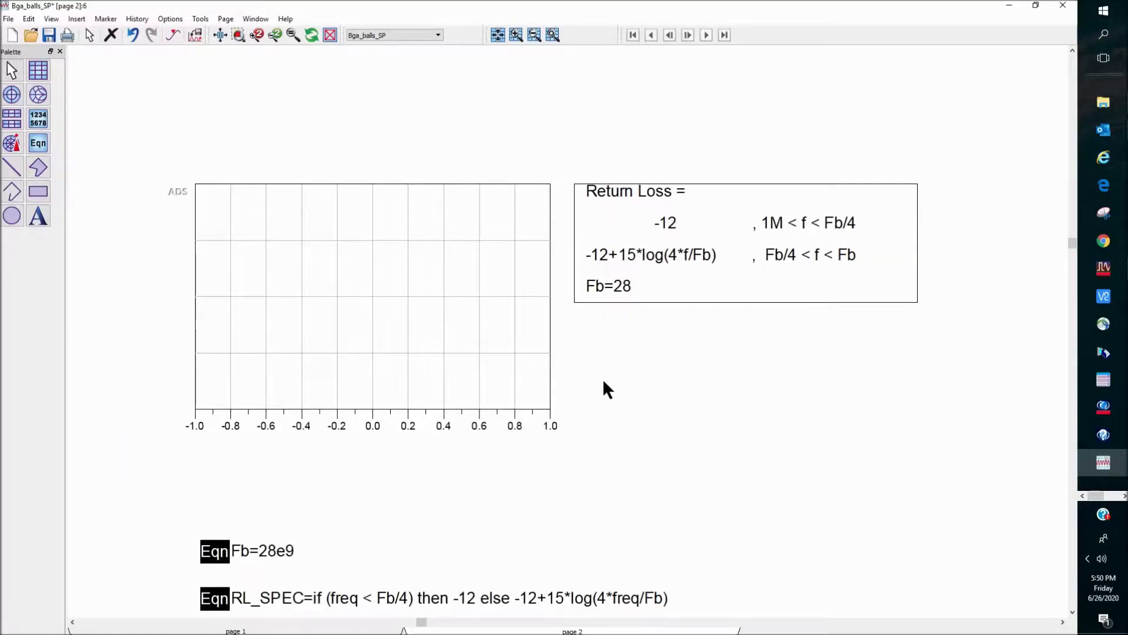
pyautogui.scroll(-2, 609, 353)
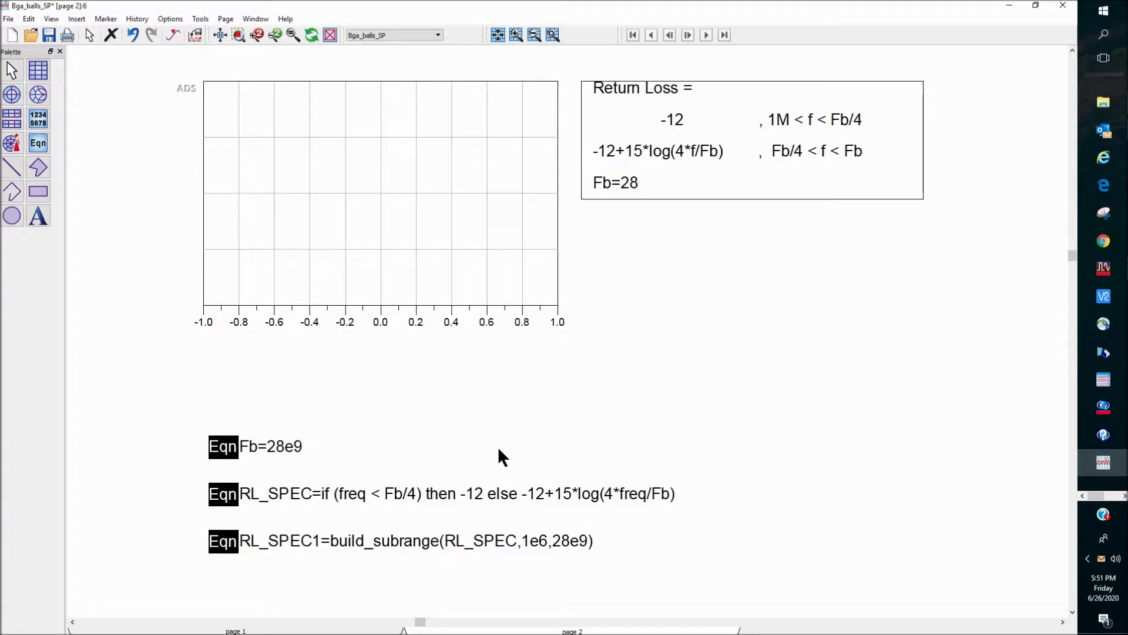
# - Add RL_SPEC1 from the Equations dataset as a trace on the page 2 plot
pyautogui.doubleClick(442, 226)
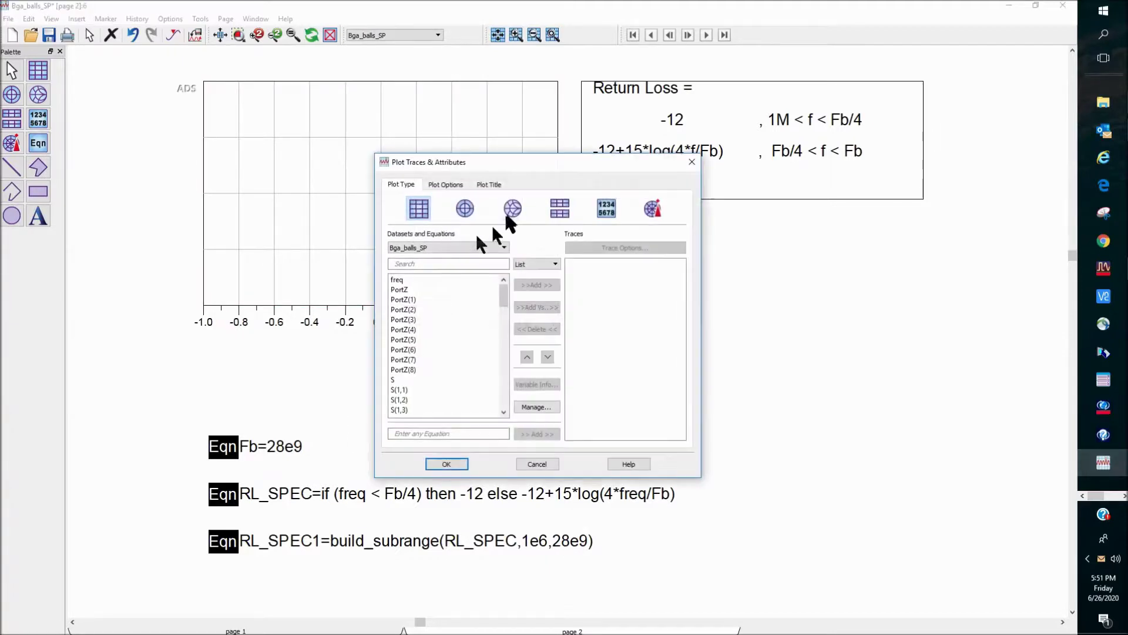
pyautogui.moveTo(529, 166); pyautogui.dragTo(618, 170)
pyautogui.click(599, 255)
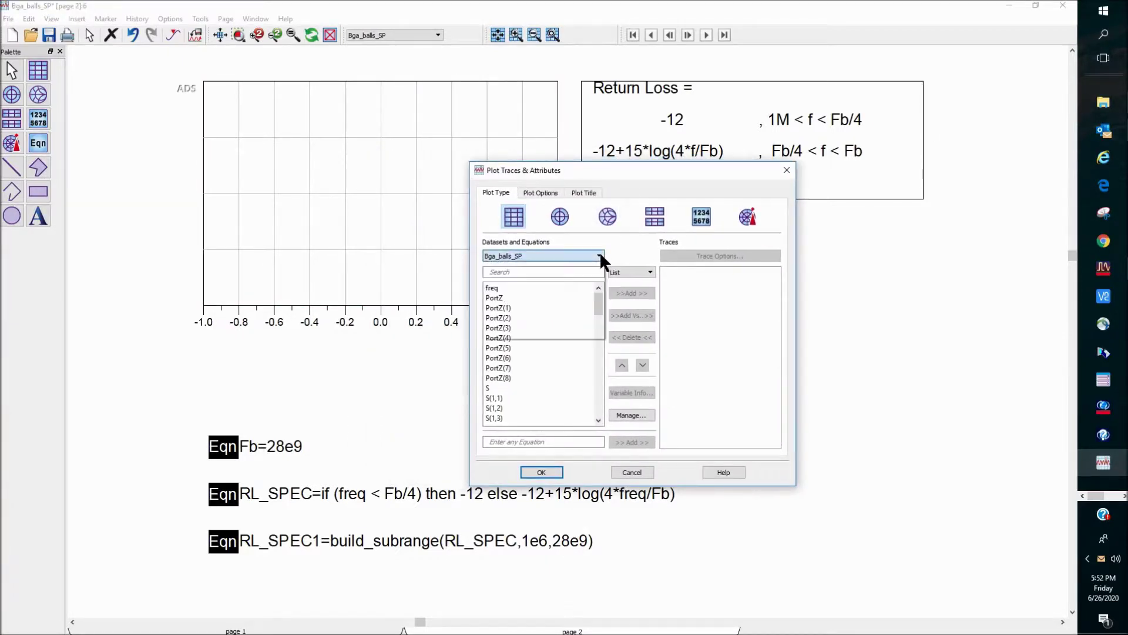
pyautogui.click(556, 266)
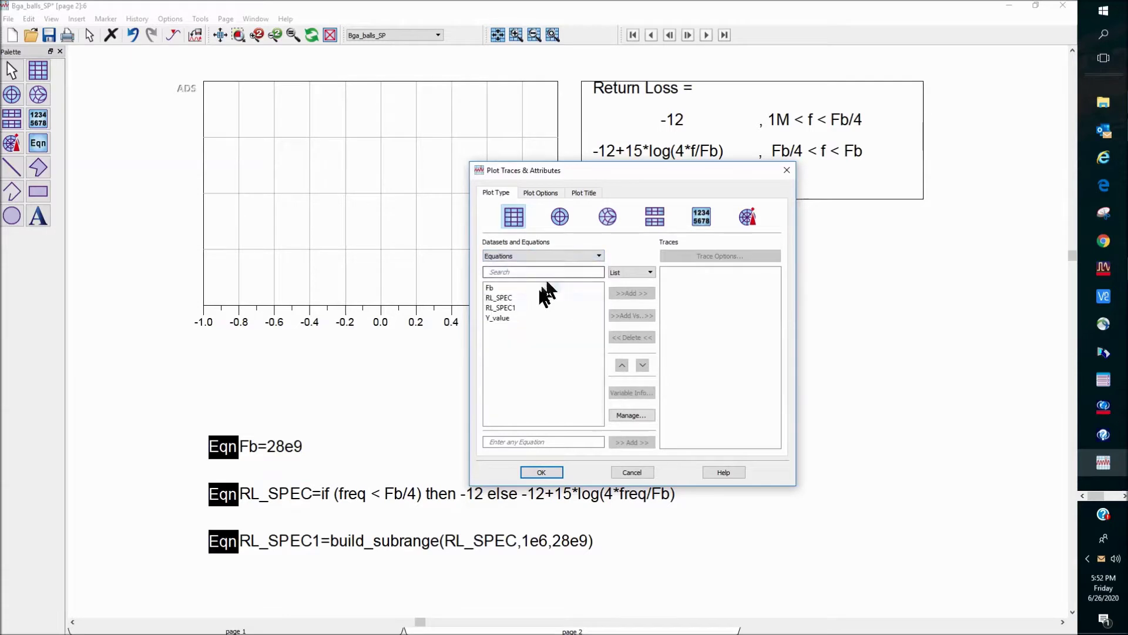
pyautogui.click(500, 307)
pyautogui.click(624, 294)
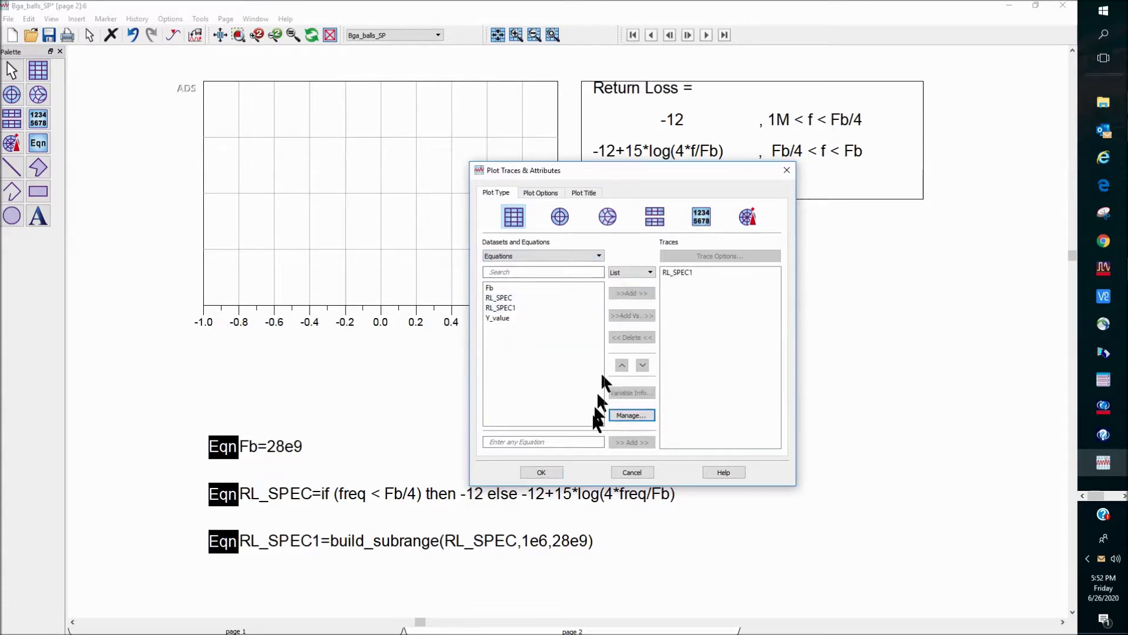
pyautogui.click(555, 469)
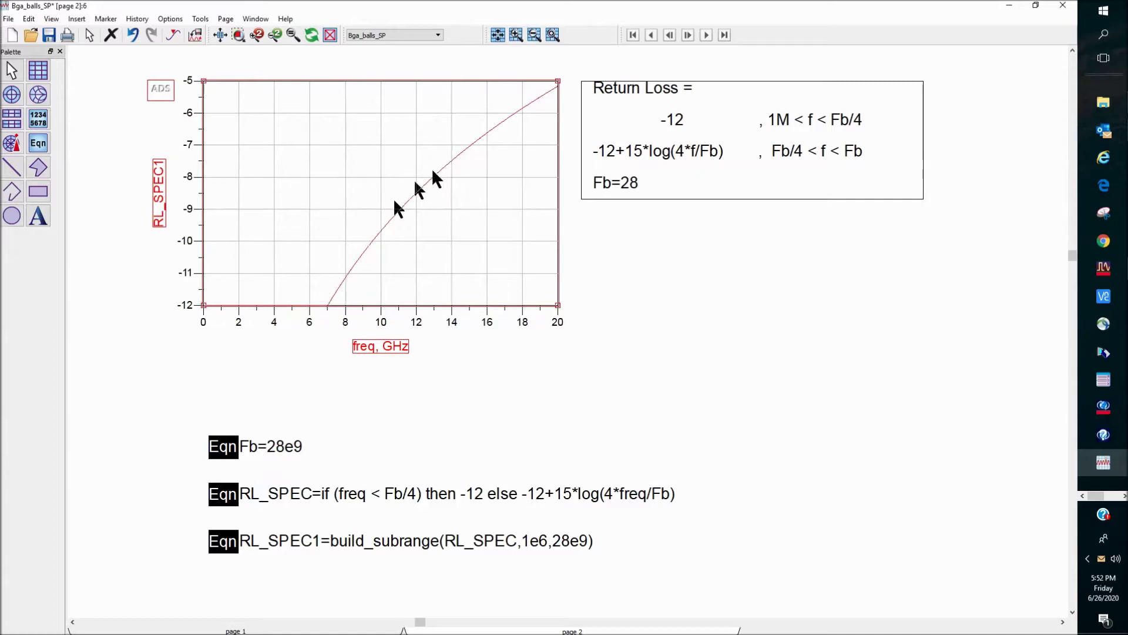
pyautogui.click(588, 282)
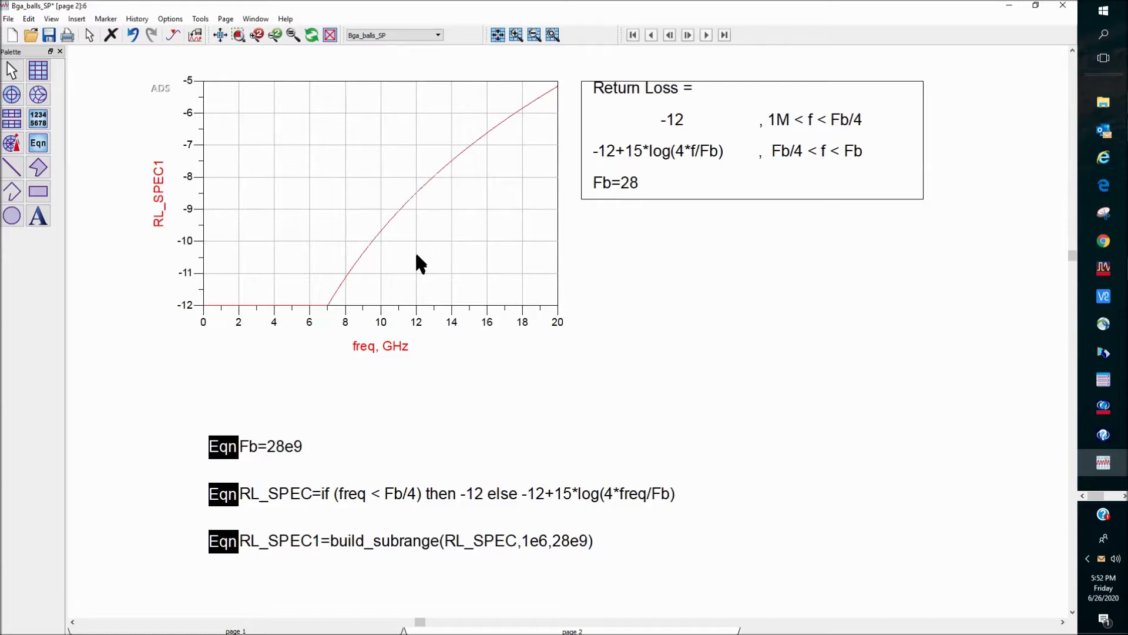
# - Restyle the RL_SPEC1 trace as a thicker black line
pyautogui.doubleClick(472, 242)
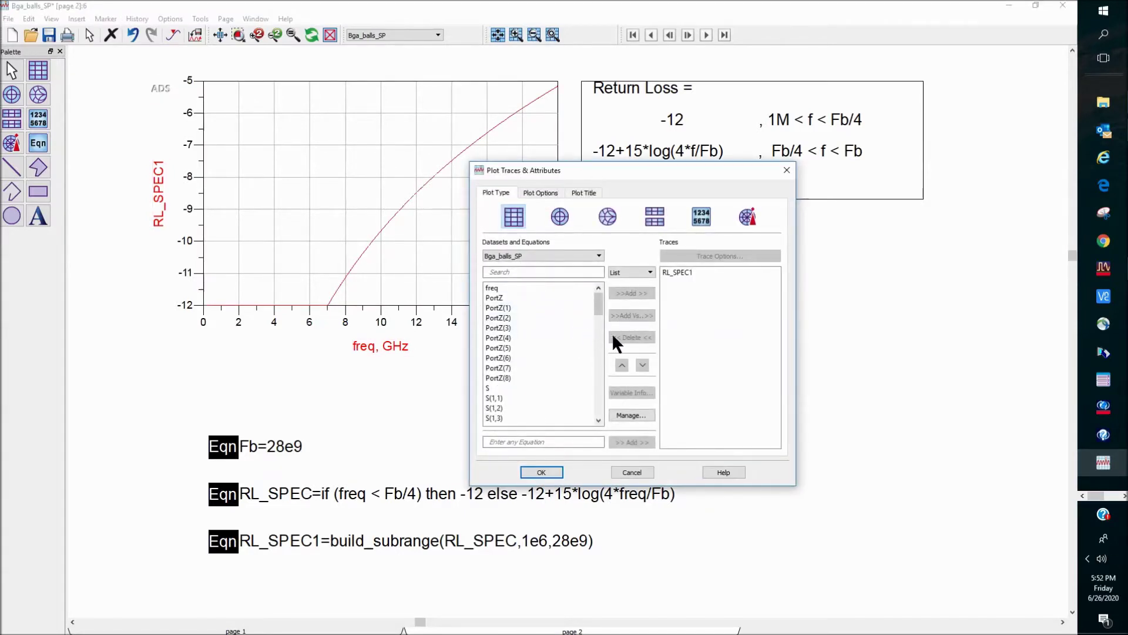
pyautogui.click(681, 271)
pyautogui.click(690, 258)
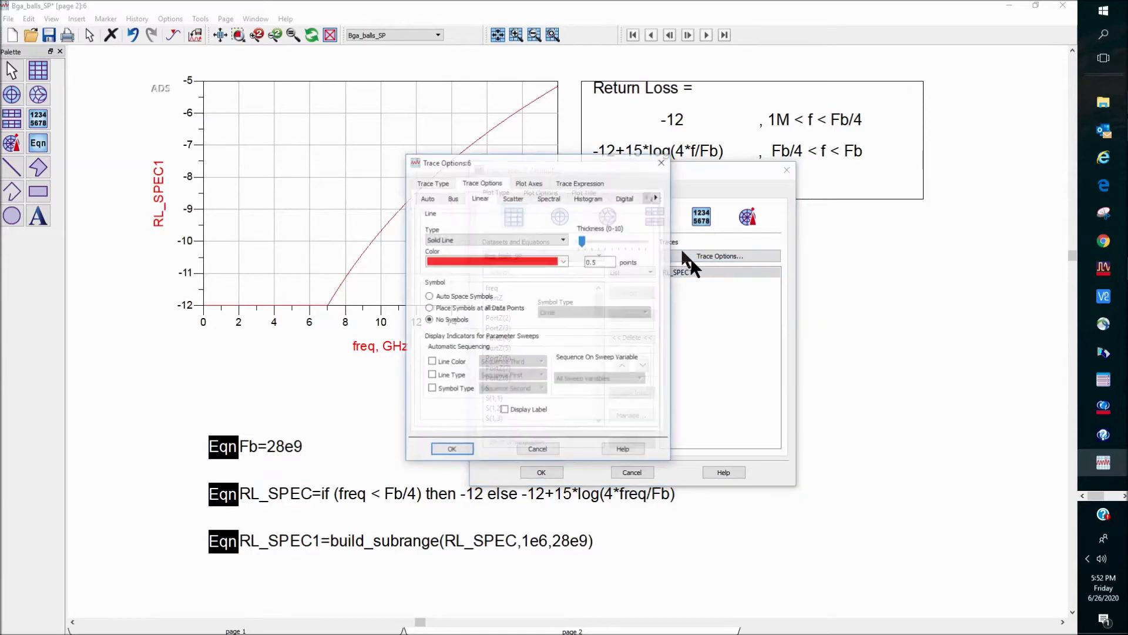
pyautogui.click(561, 261)
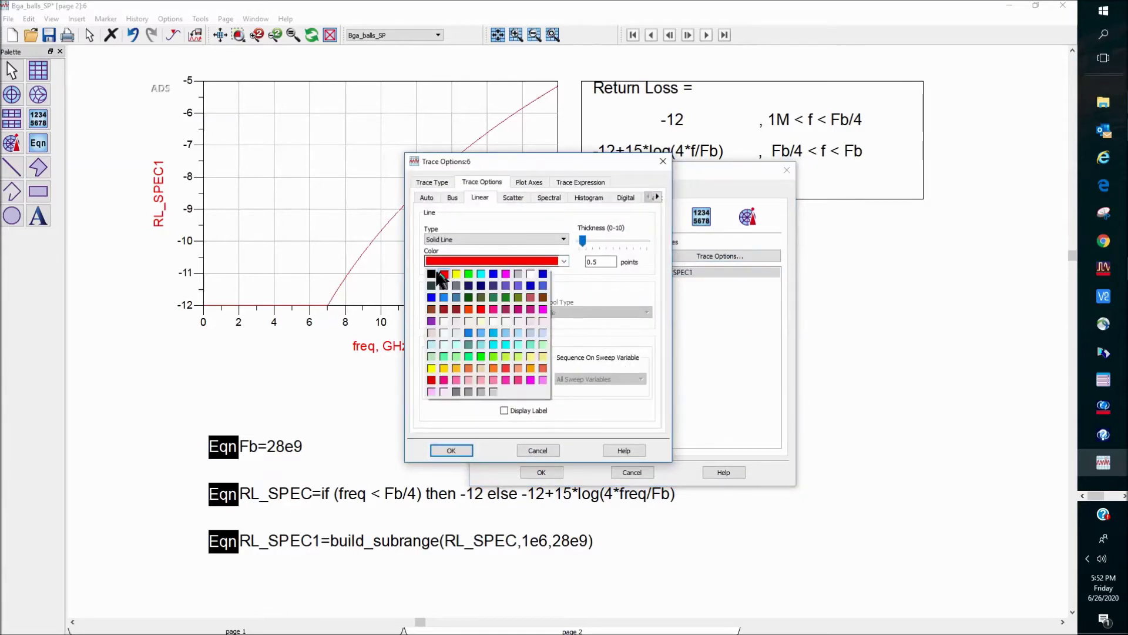
pyautogui.click(434, 272)
pyautogui.moveTo(582, 240); pyautogui.dragTo(586, 240)
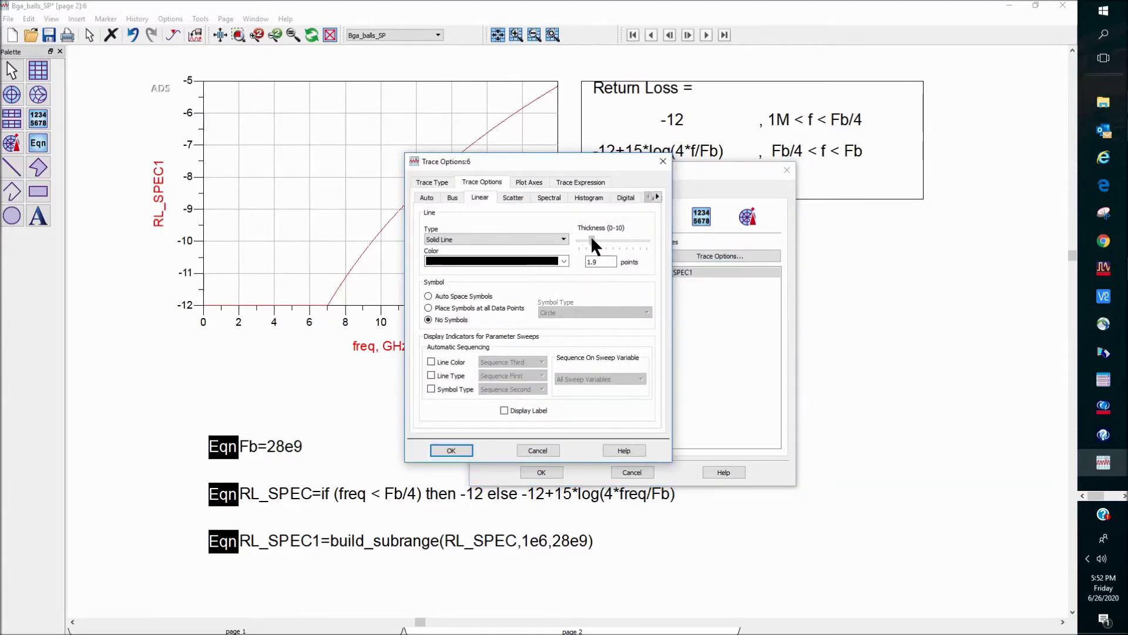
pyautogui.click(444, 450)
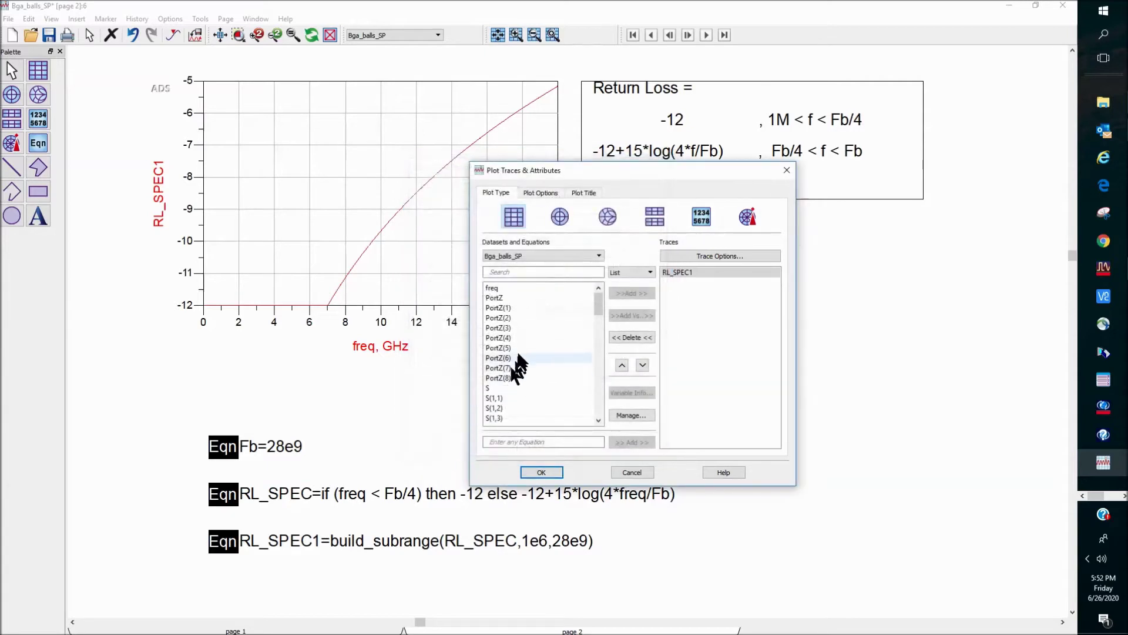
# - Add S(1,1) to the plot as a dB(S(1,1)) trace
pyautogui.click(504, 398)
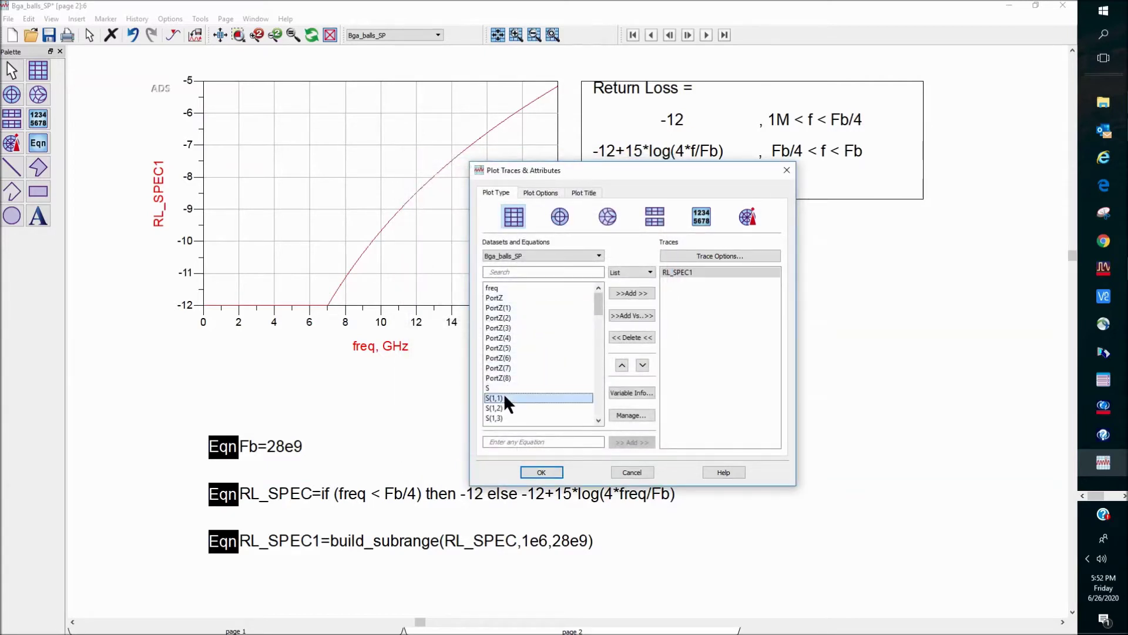
pyautogui.click(625, 292)
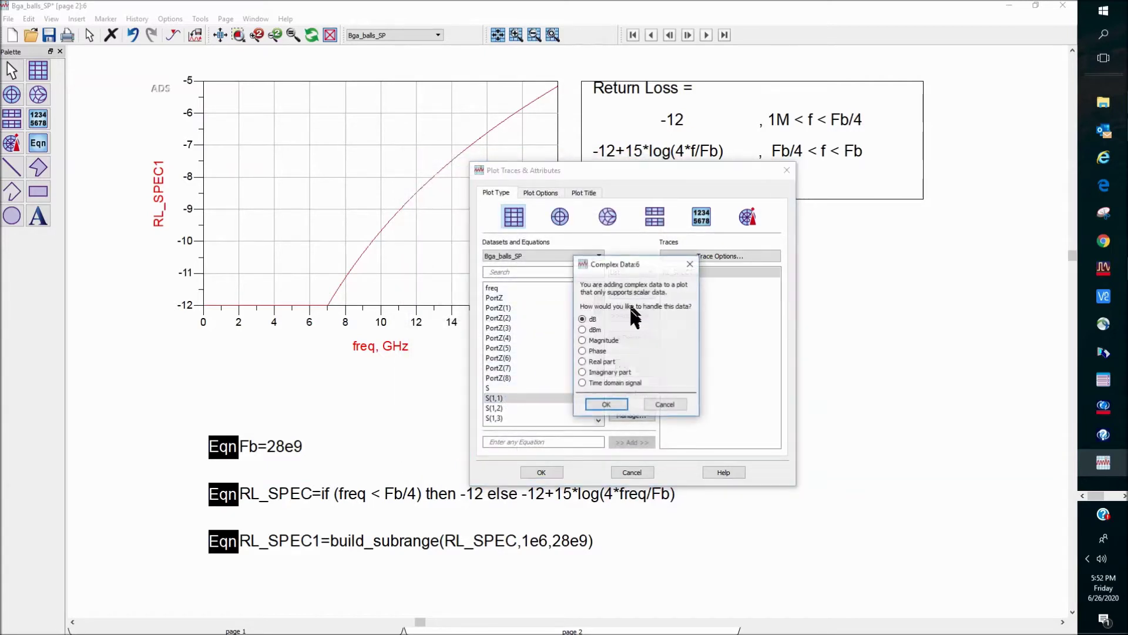
pyautogui.click(606, 404)
pyautogui.click(539, 470)
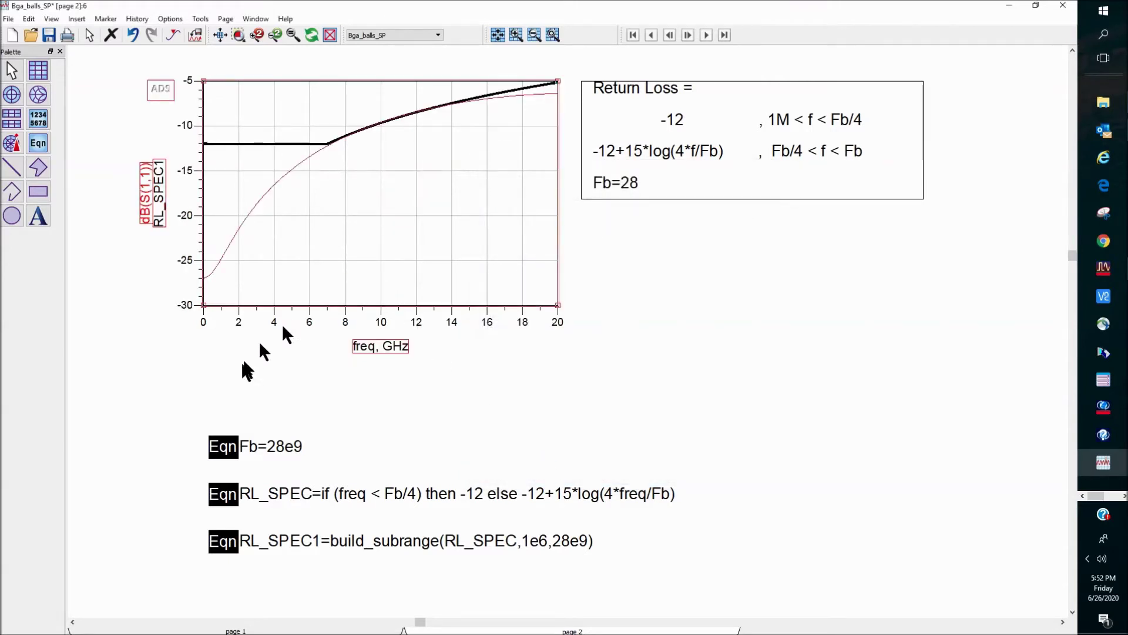
pyautogui.click(247, 371)
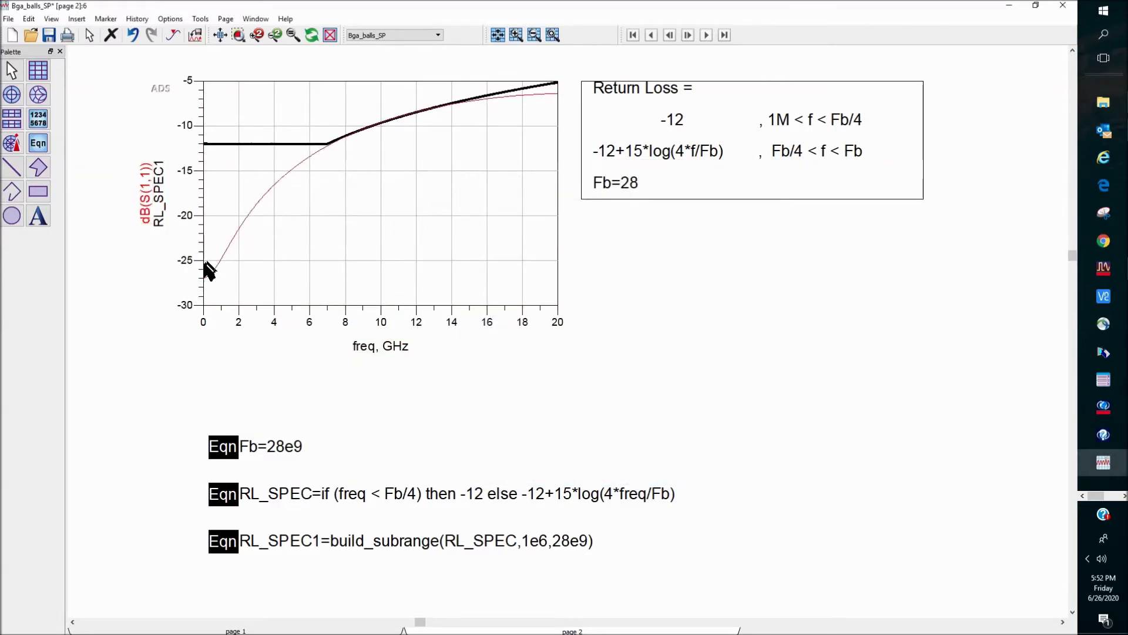